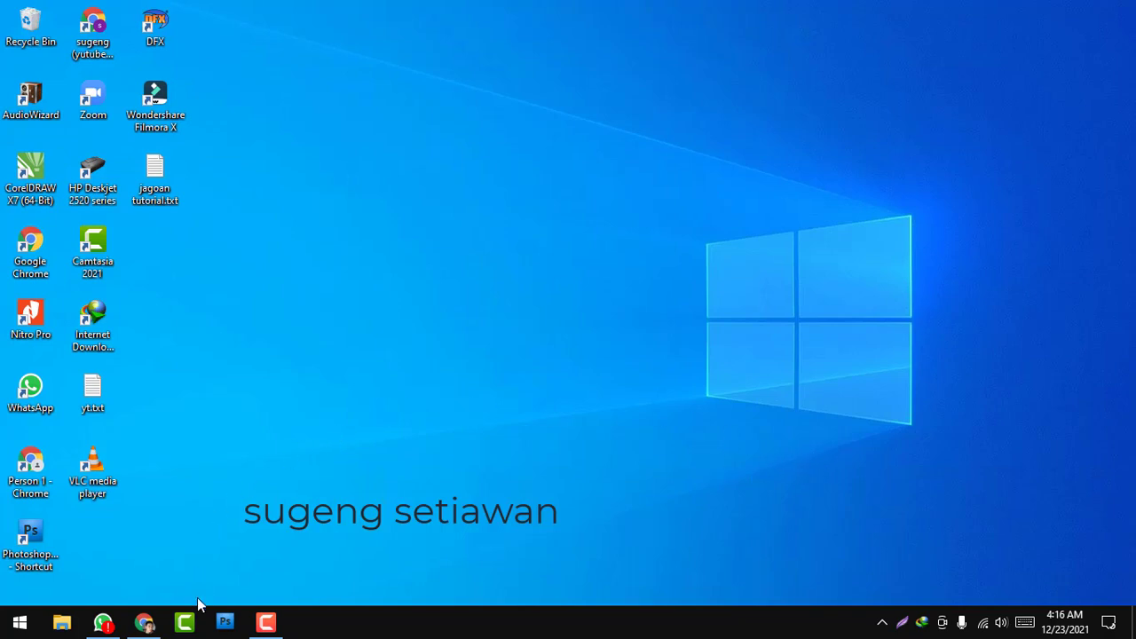
Step: Switch to Chrome, search Google for "epson l3210 driver" and open the Epson Indonesia EcoTank L3210 page
click(145, 625)
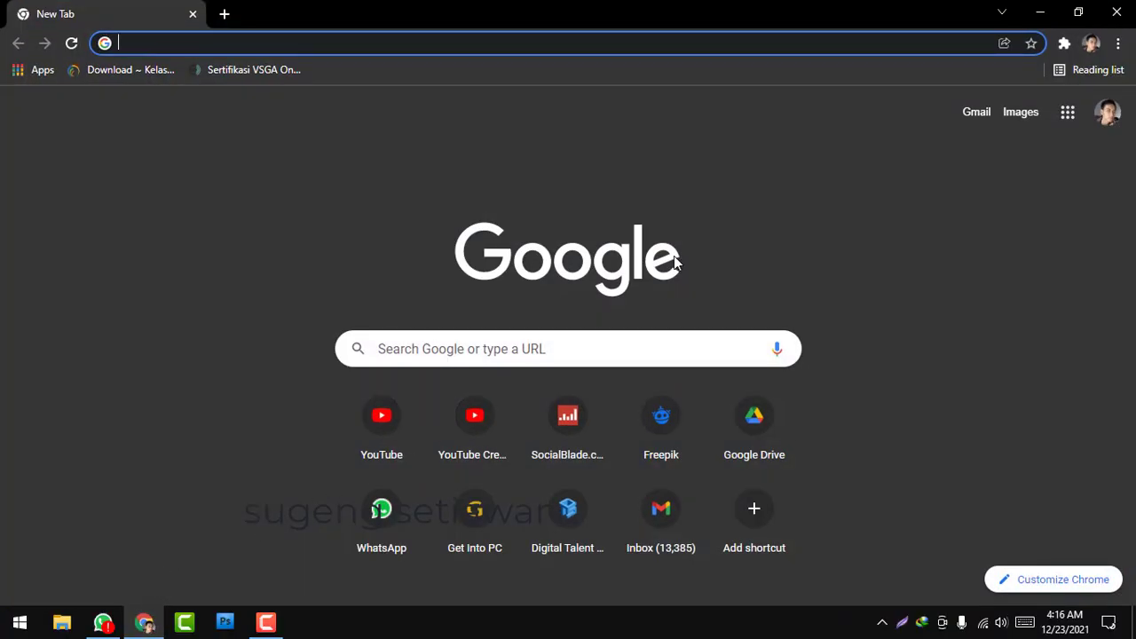
click(351, 42)
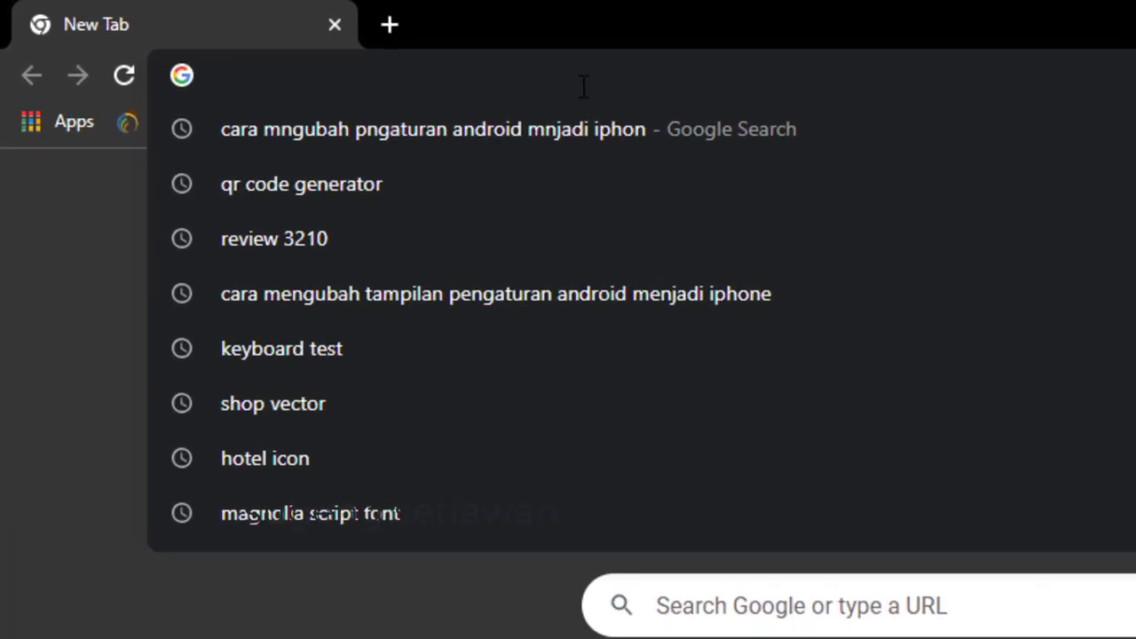
text(epson l3210)
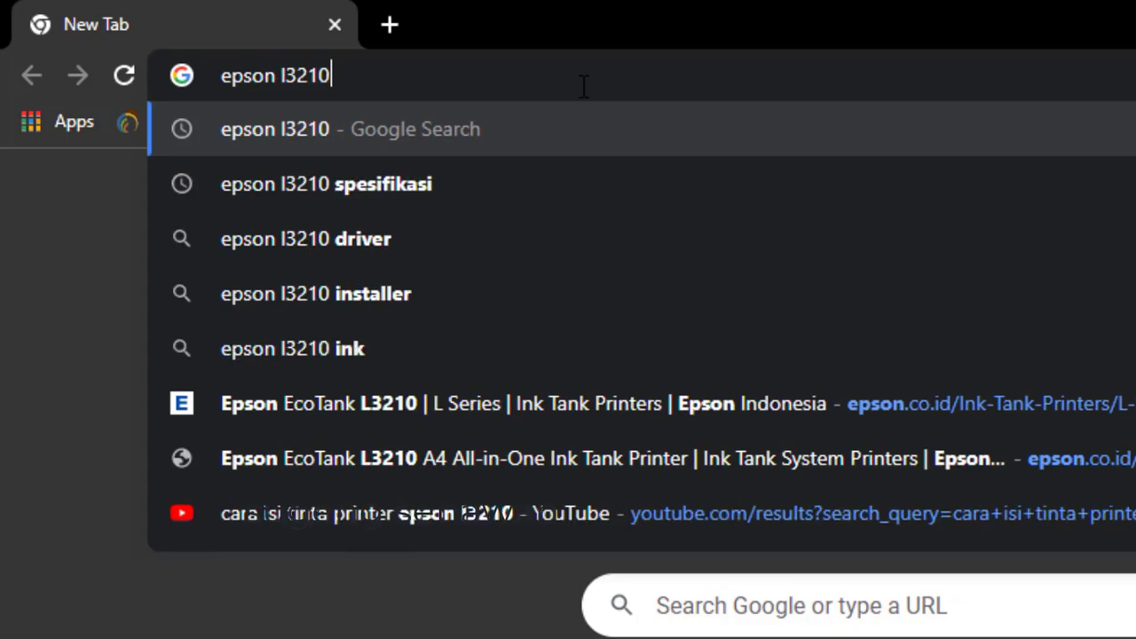
text( driver)
key(Return)
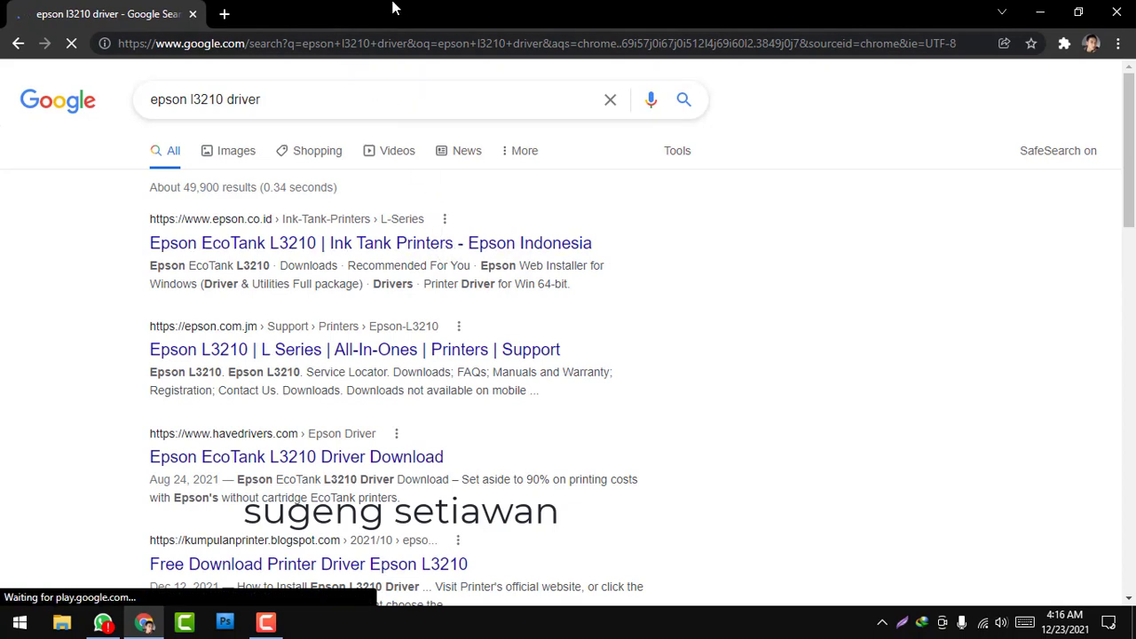
click(306, 245)
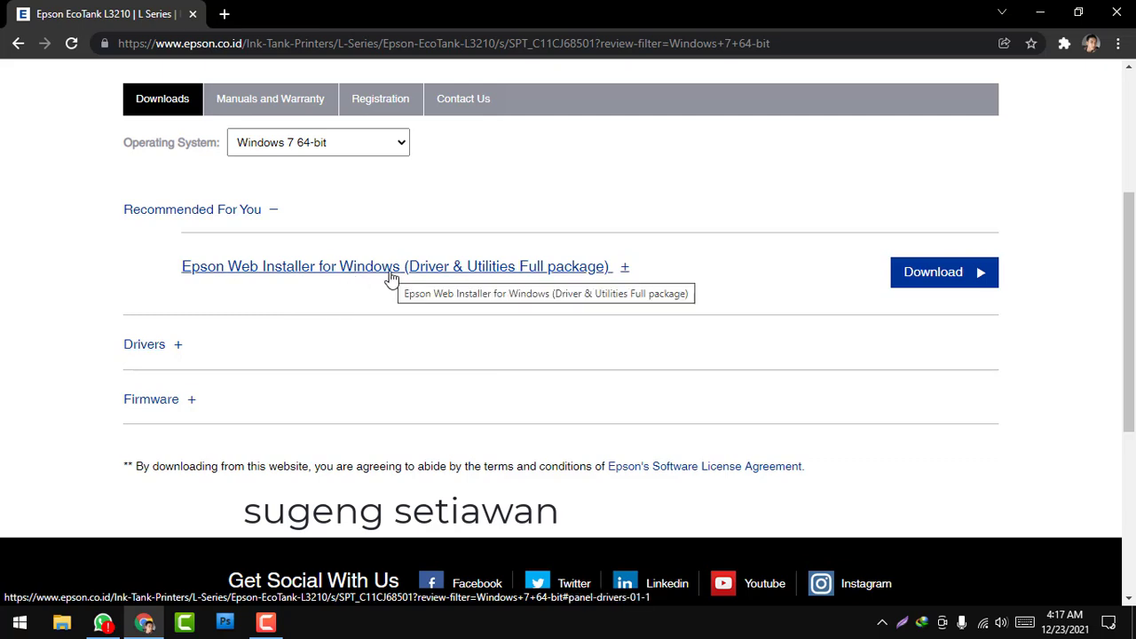
Step: Examine the Windows downloads offered for the L3210: the Web Installer's description, the separate drivers and the firmware details
click(626, 267)
scroll(497, 324, down, 2)
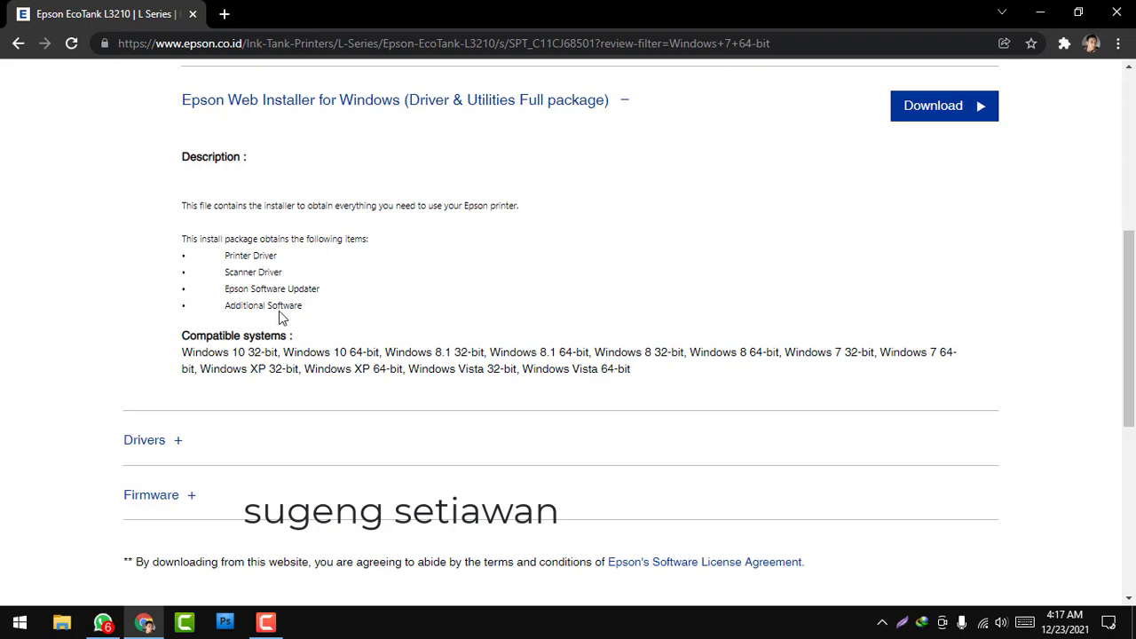
scroll(299, 324, down, 2)
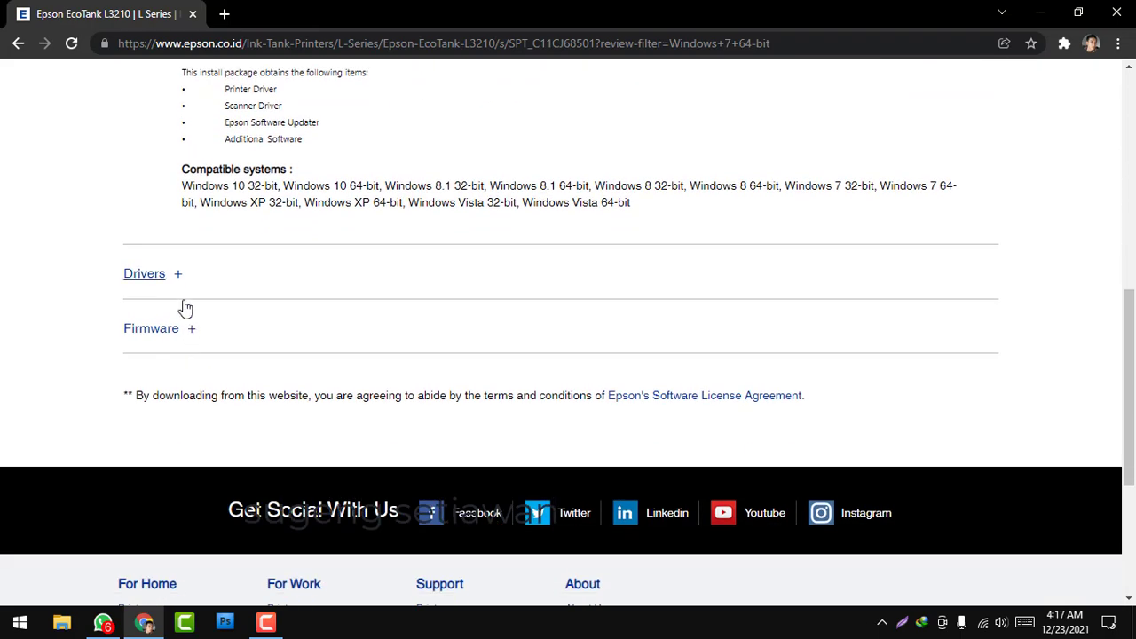
click(174, 275)
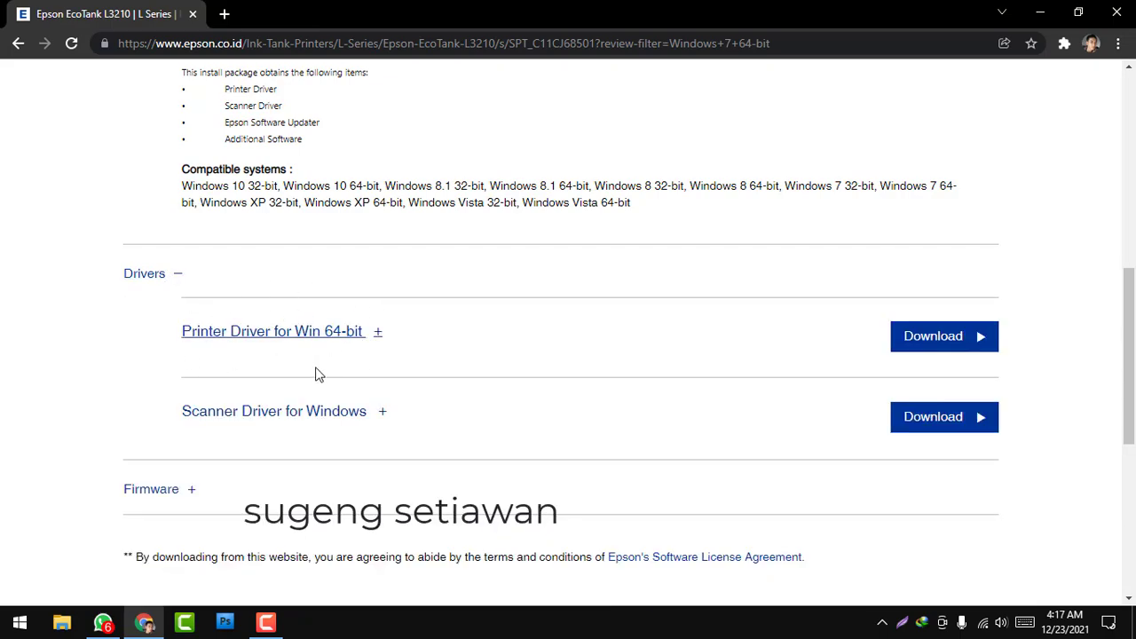
scroll(317, 373, down, 2)
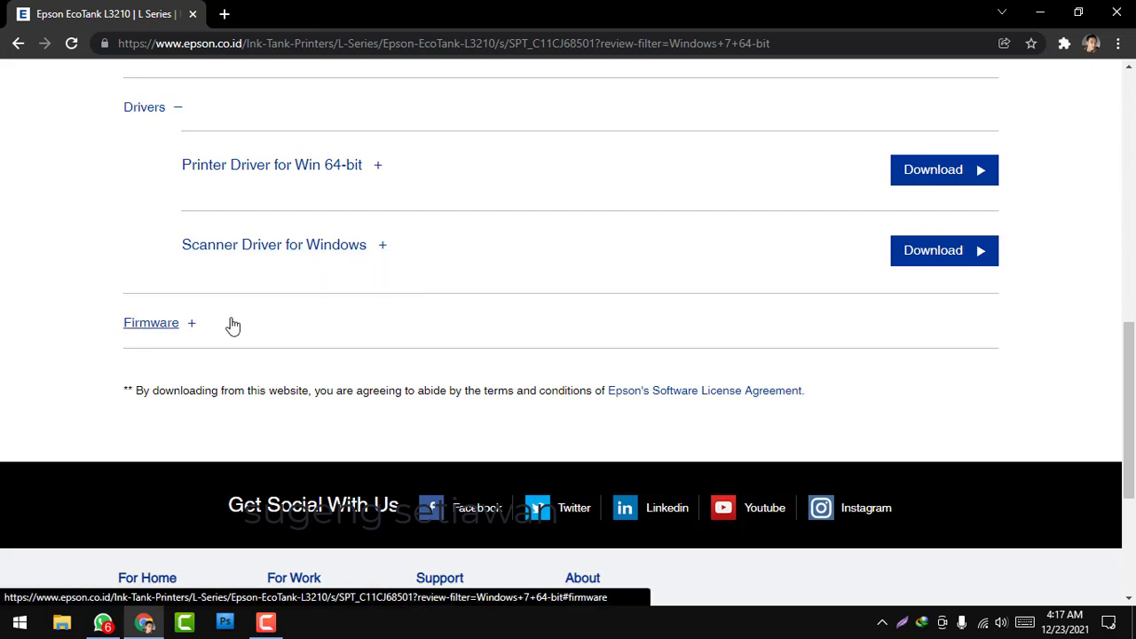
click(340, 305)
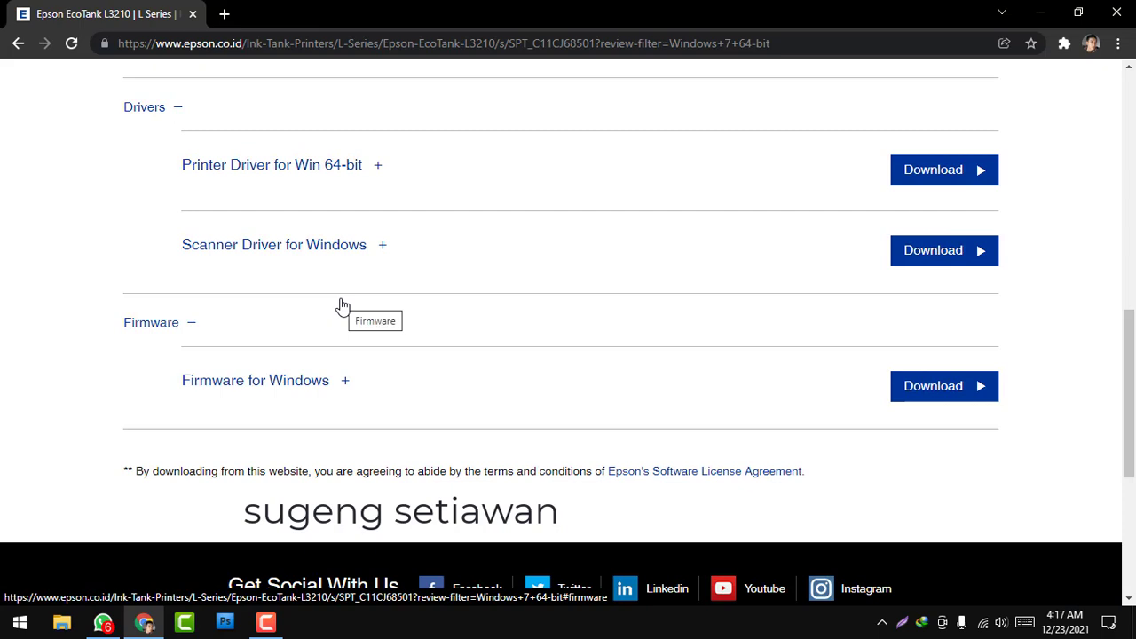
click(344, 383)
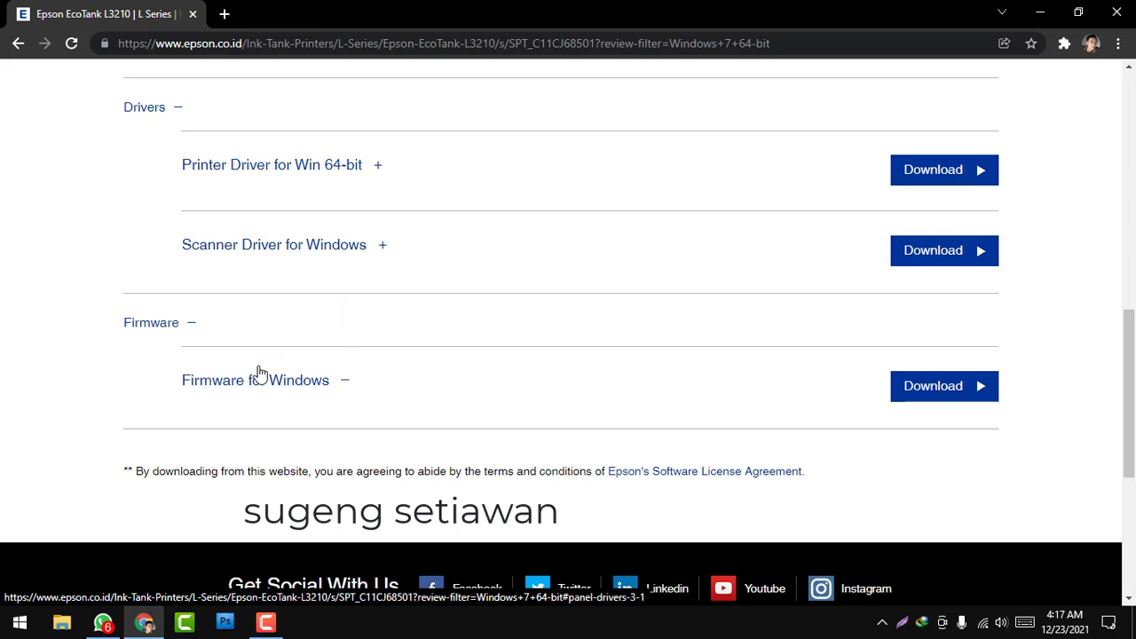
scroll(310, 422, down, 2)
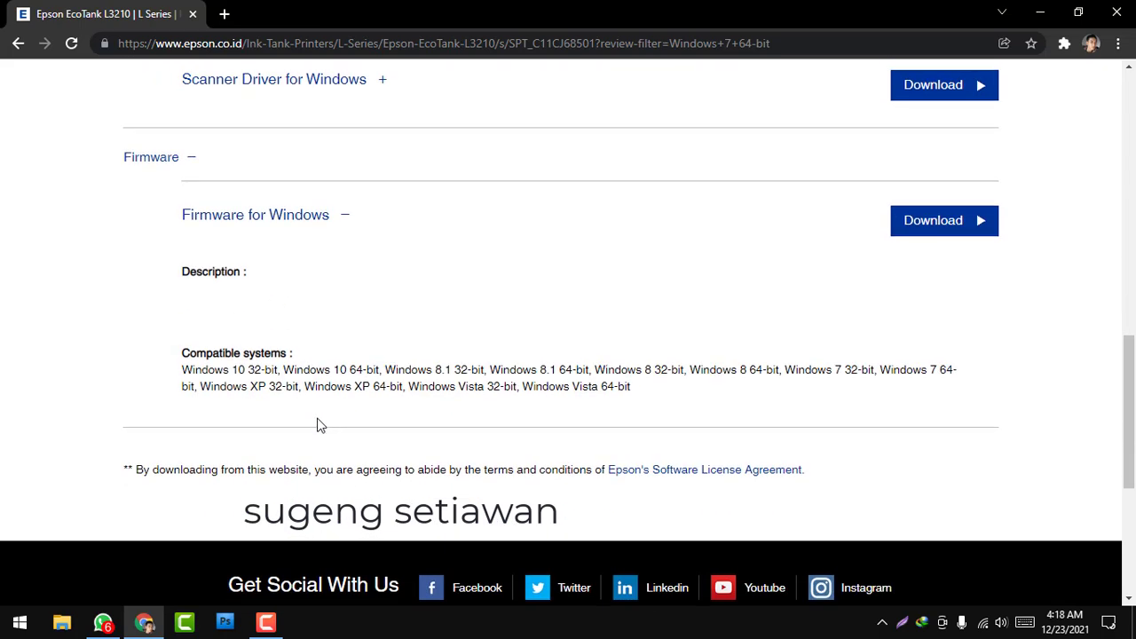
Step: Download the Epson Web Installer for Windows (Driver & Utilities Full package), accepting its download terms
scroll(317, 414, up, 1)
scroll(282, 426, up, 5)
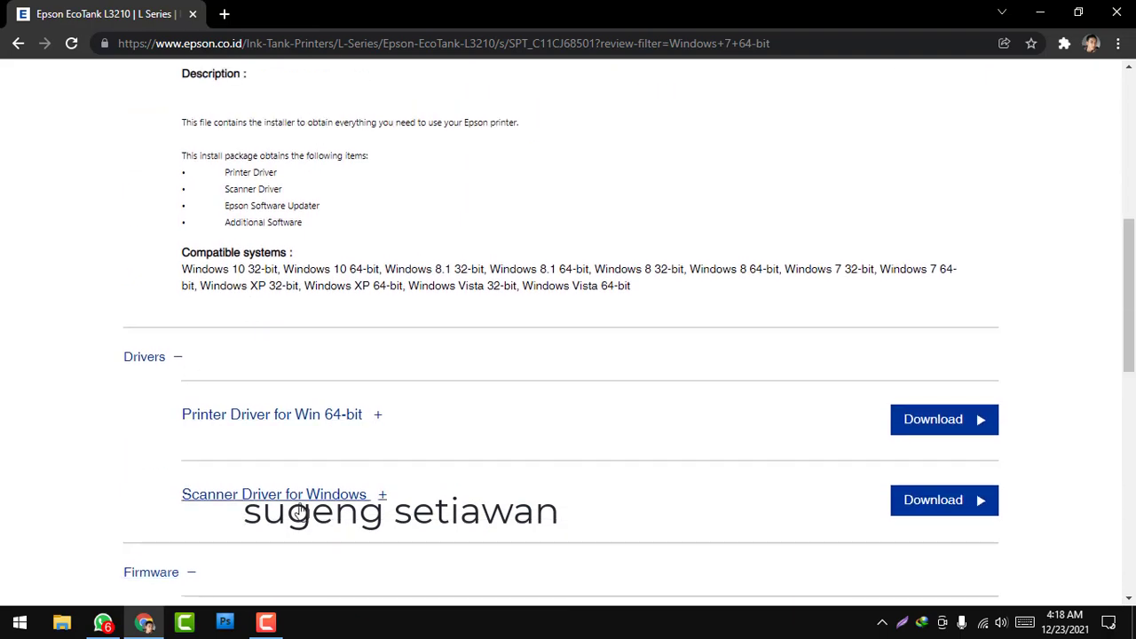
scroll(202, 303, up, 2)
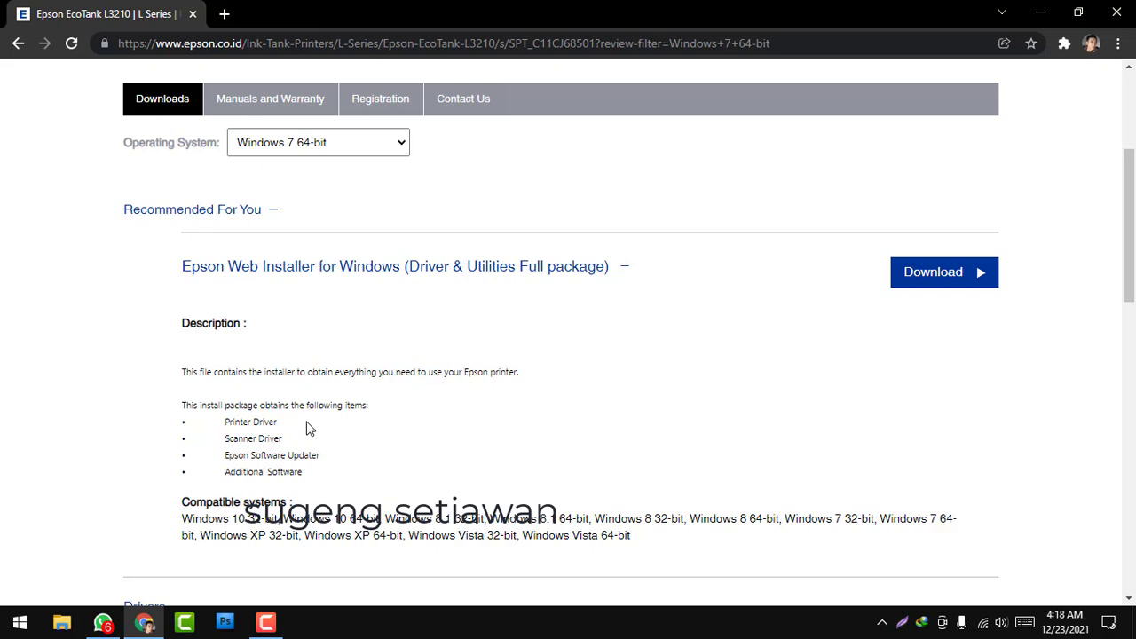
click(944, 279)
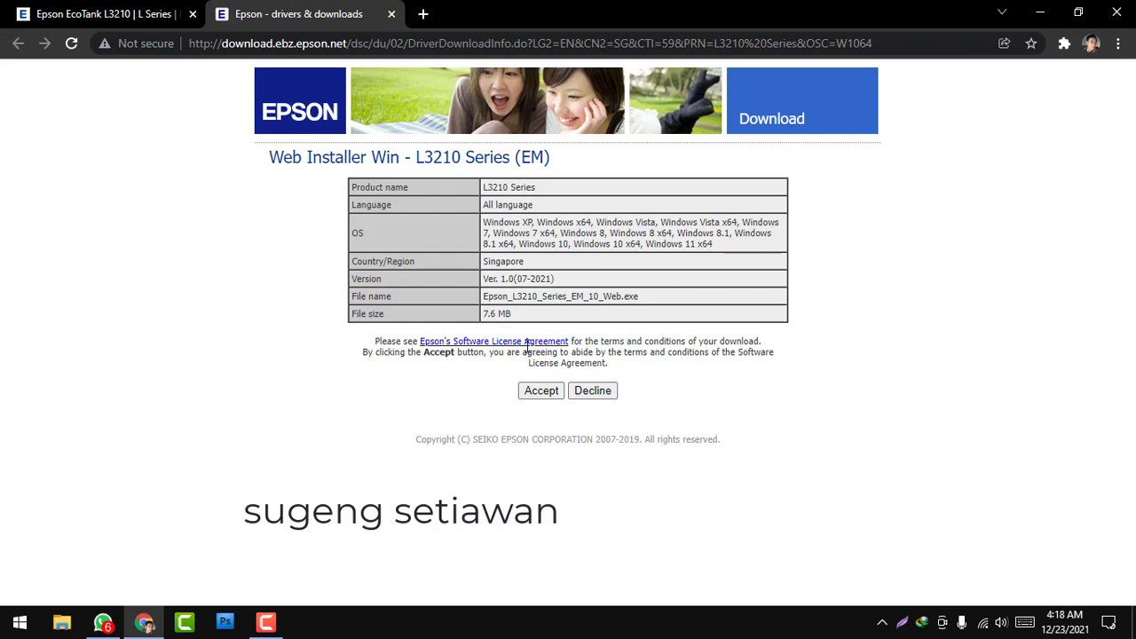
click(538, 397)
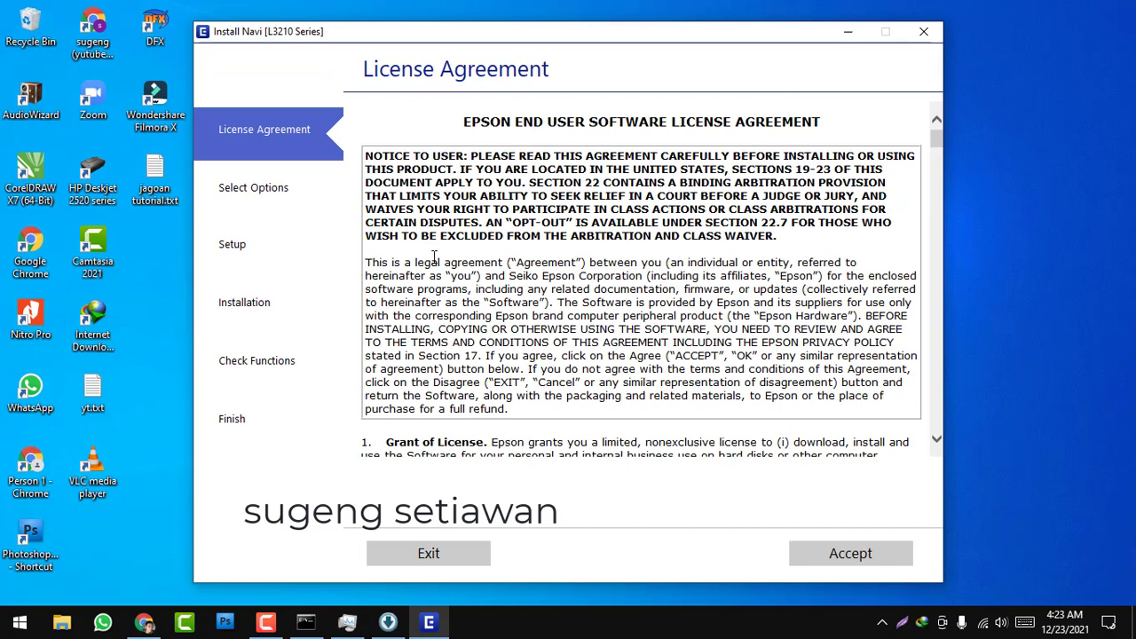
Step: Accept the Epson software license agreement and opt out of both software and product usage information collection
click(845, 561)
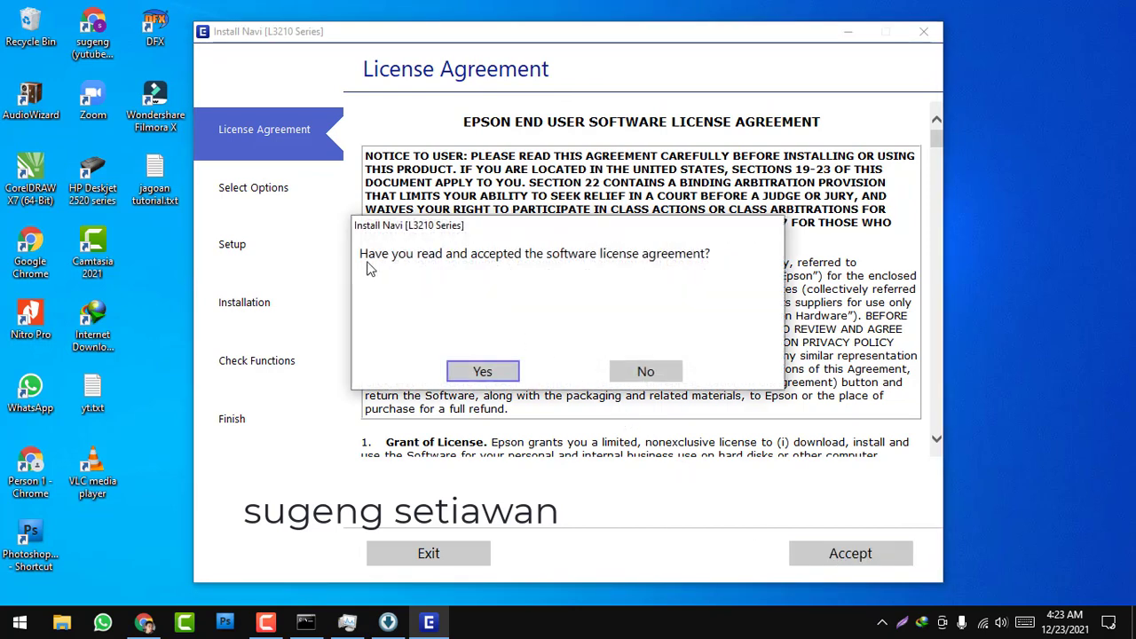
click(484, 372)
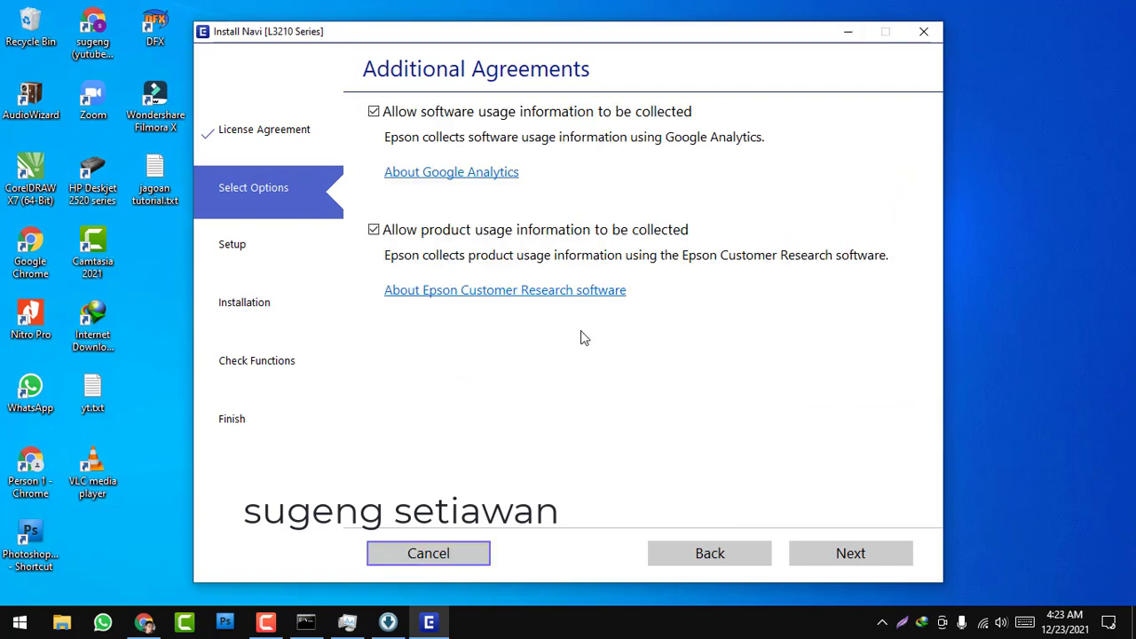
click(564, 116)
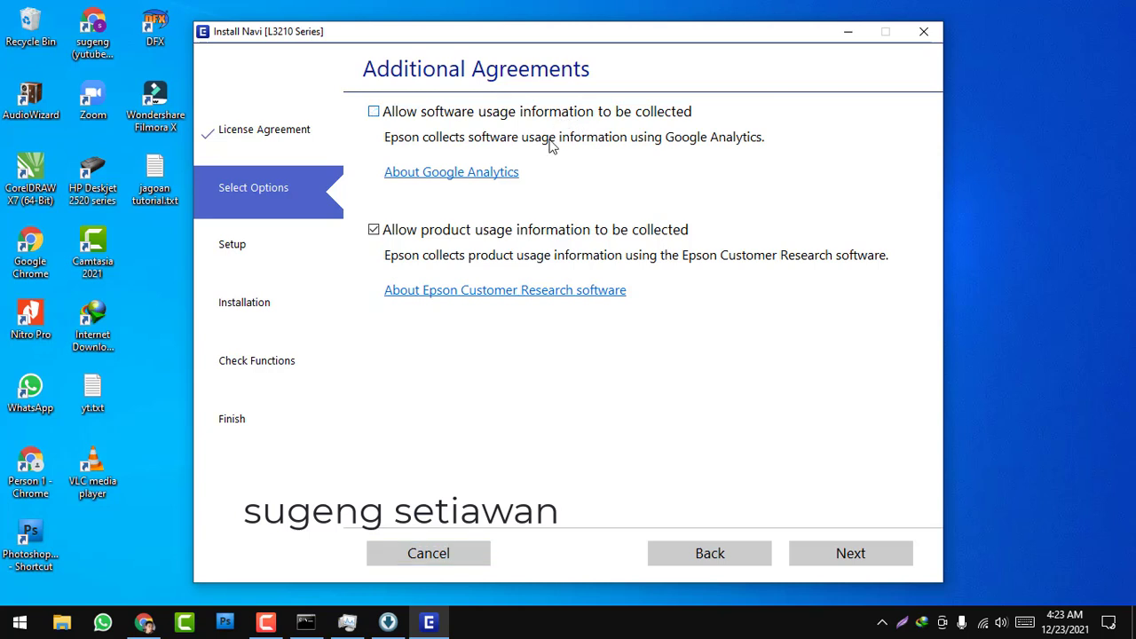
click(461, 252)
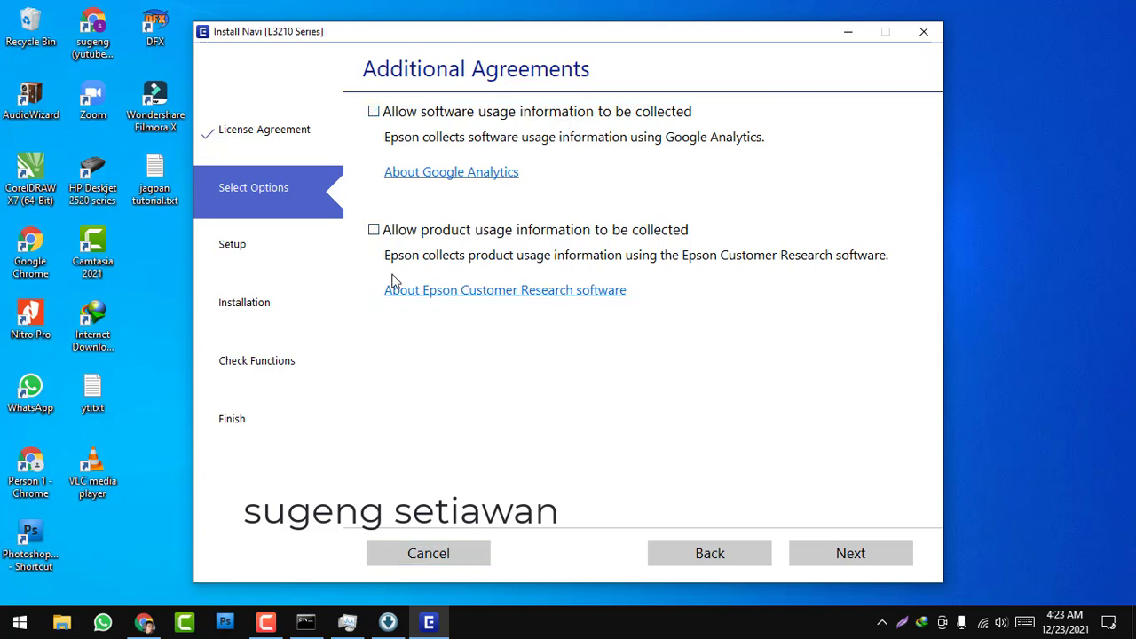
click(849, 555)
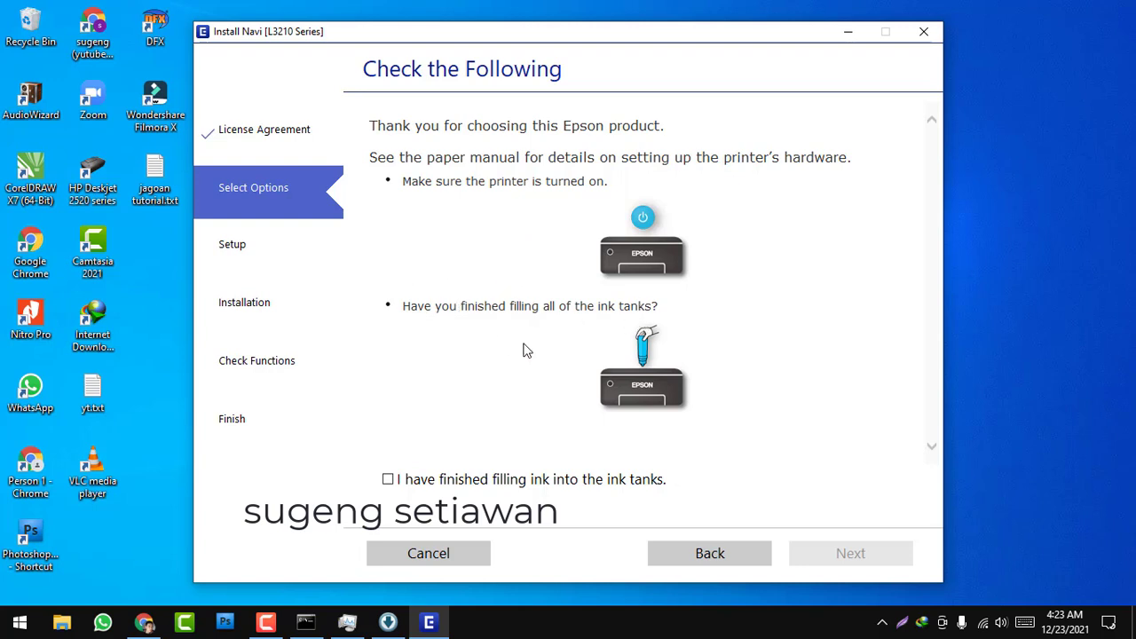
Step: Confirm that the ink tanks are filled and install the preselected Epson utilities, manuals, Photo+, ScanSmart and Software Updater
click(388, 480)
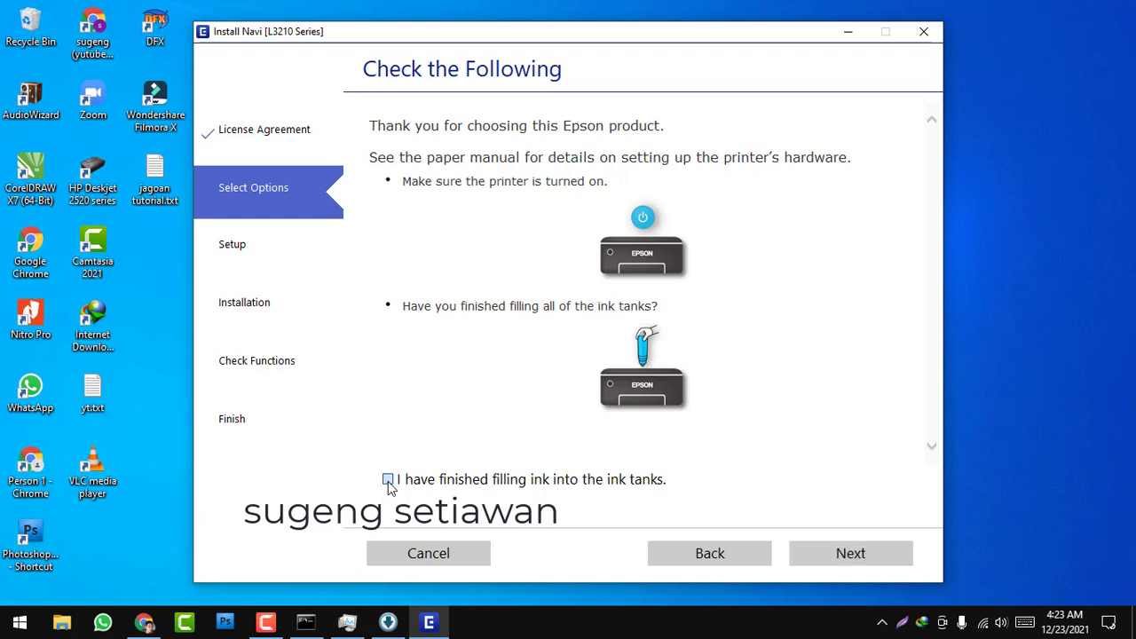
click(850, 554)
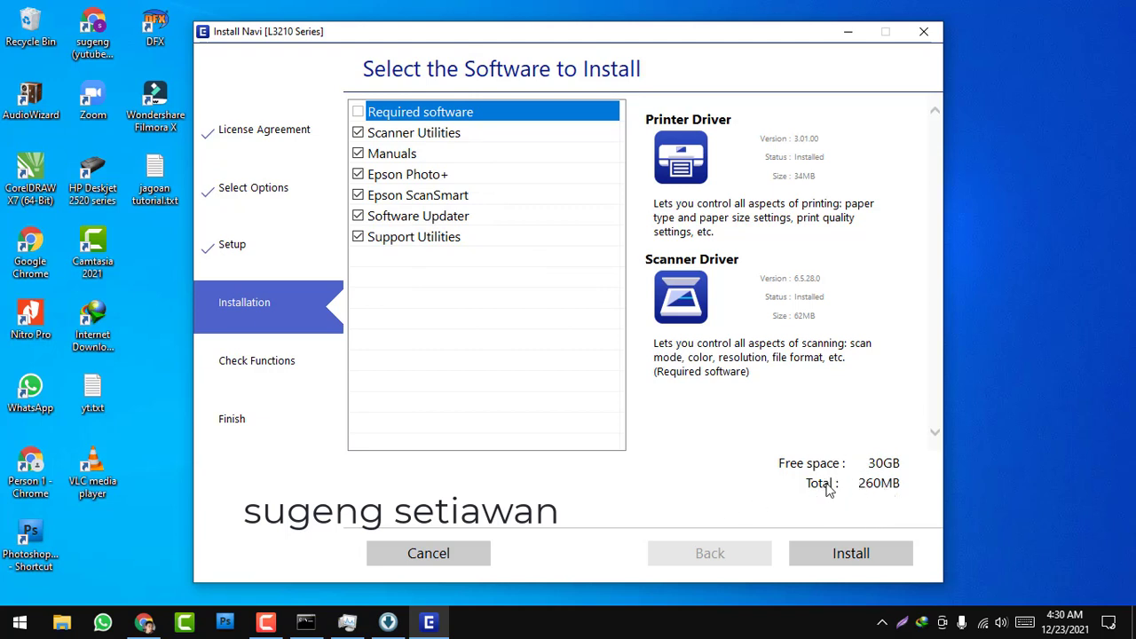
click(835, 569)
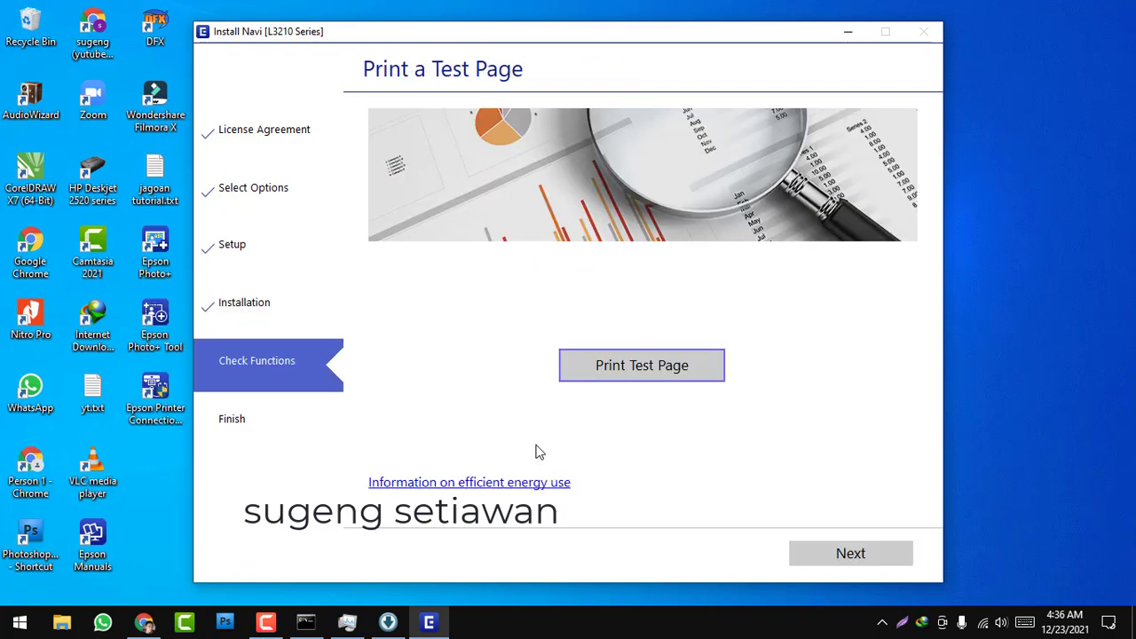
Step: Print a test page on the L3210 and continue to the product registration
click(626, 381)
click(620, 383)
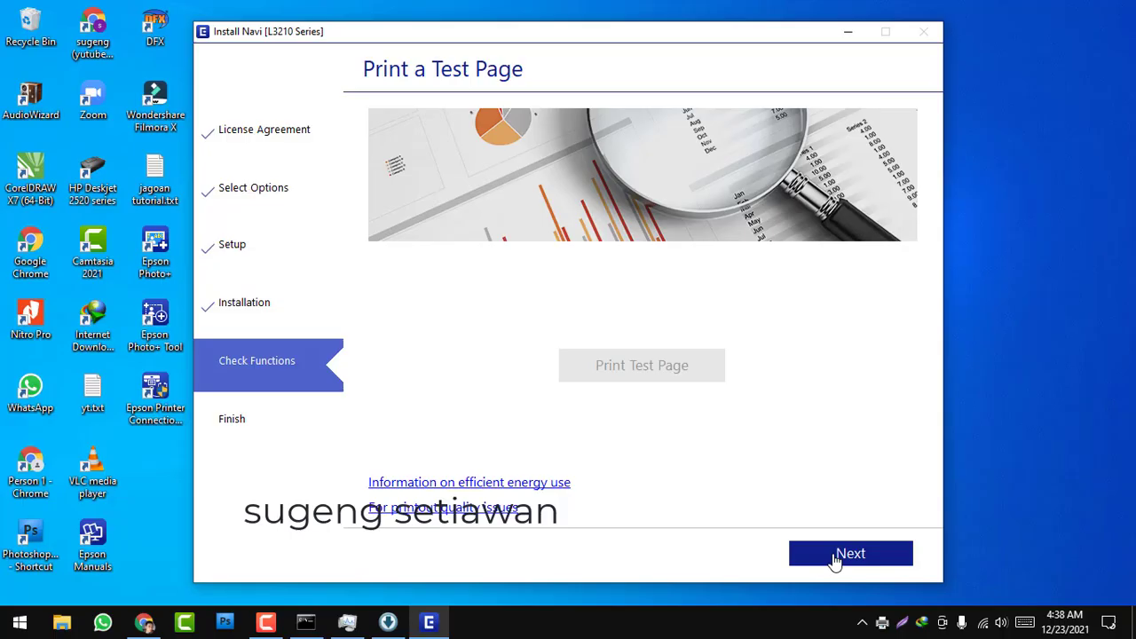
click(836, 555)
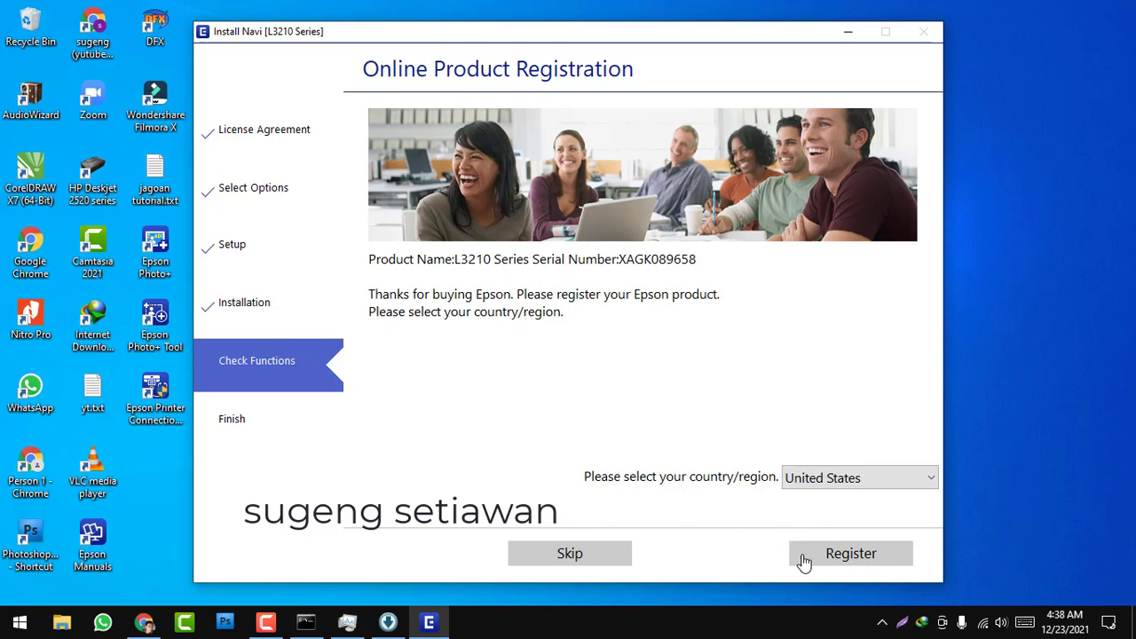
Step: Skip the online product registration without changing the country and finish the printer setup
click(843, 479)
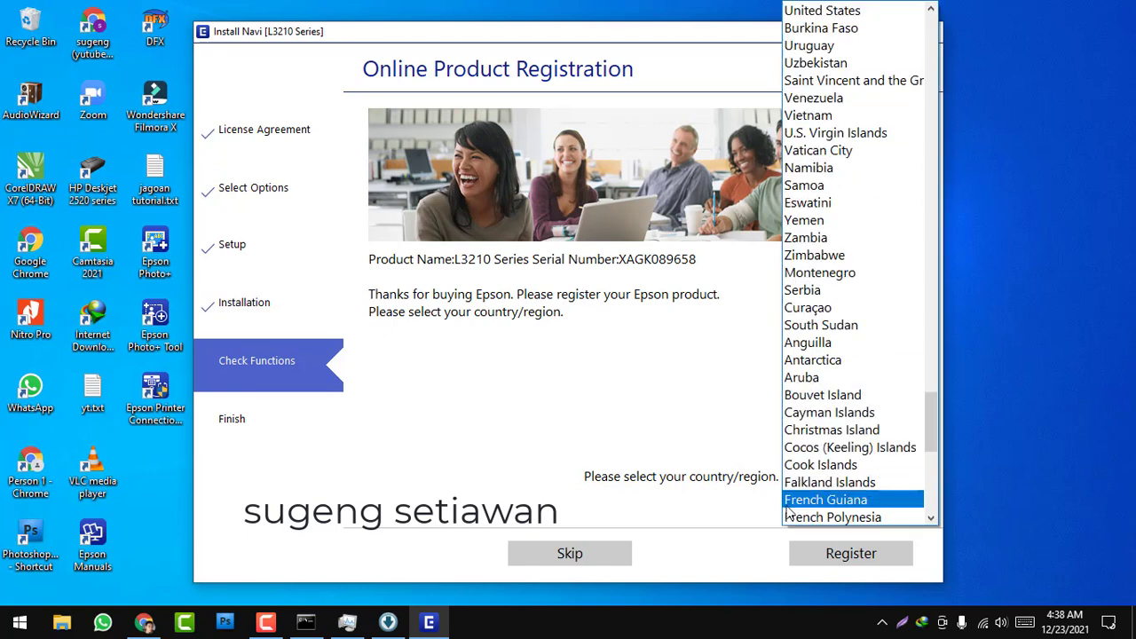
click(656, 380)
click(563, 552)
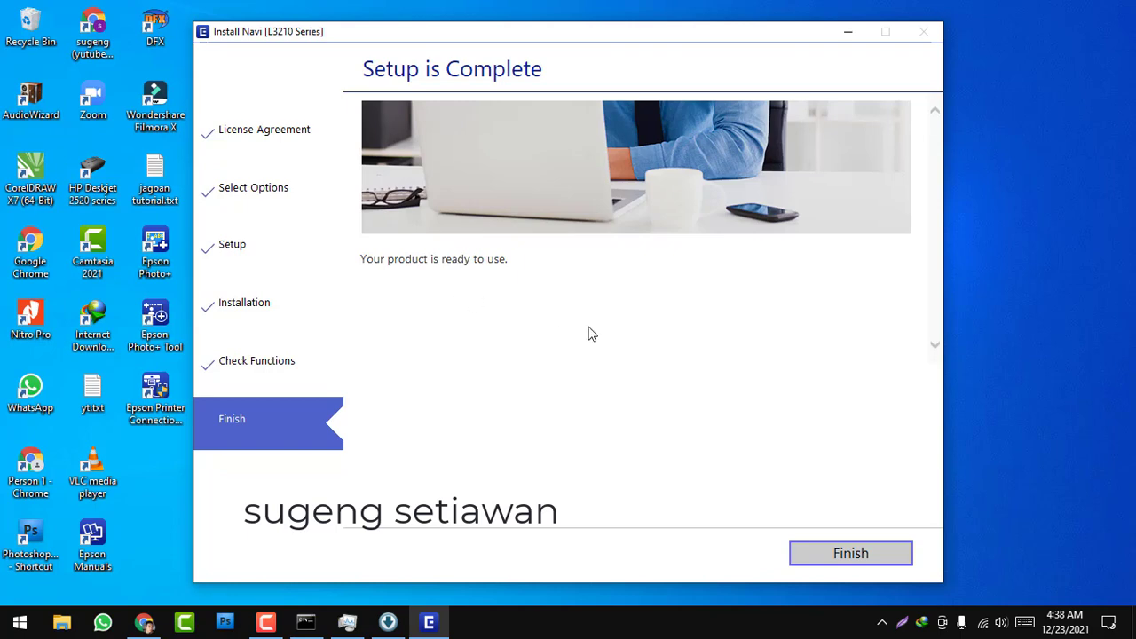
click(793, 550)
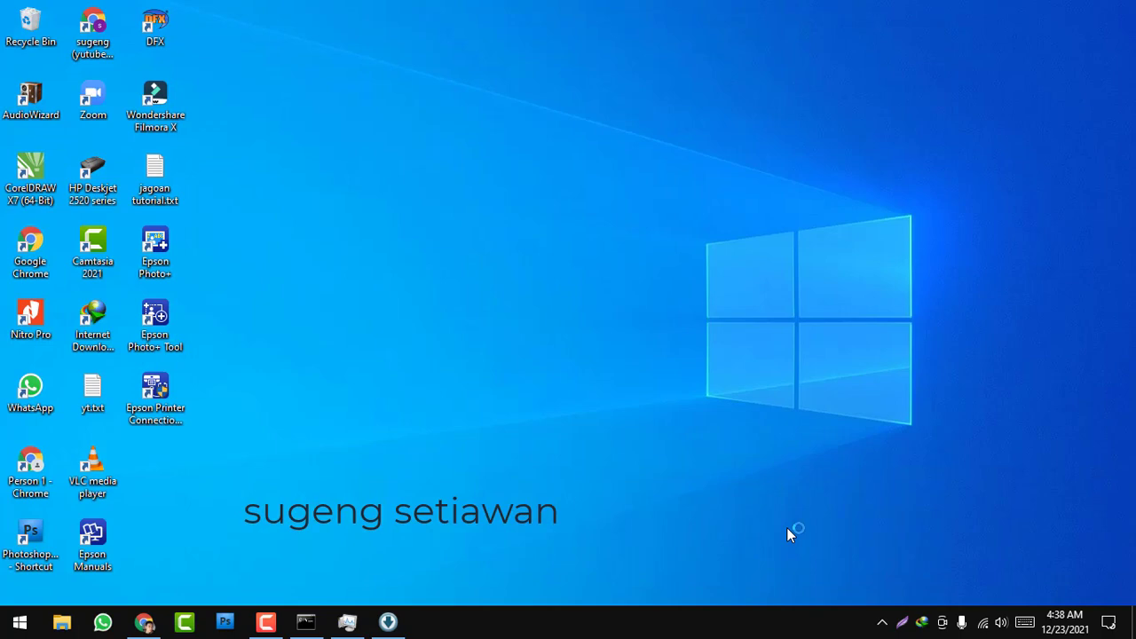